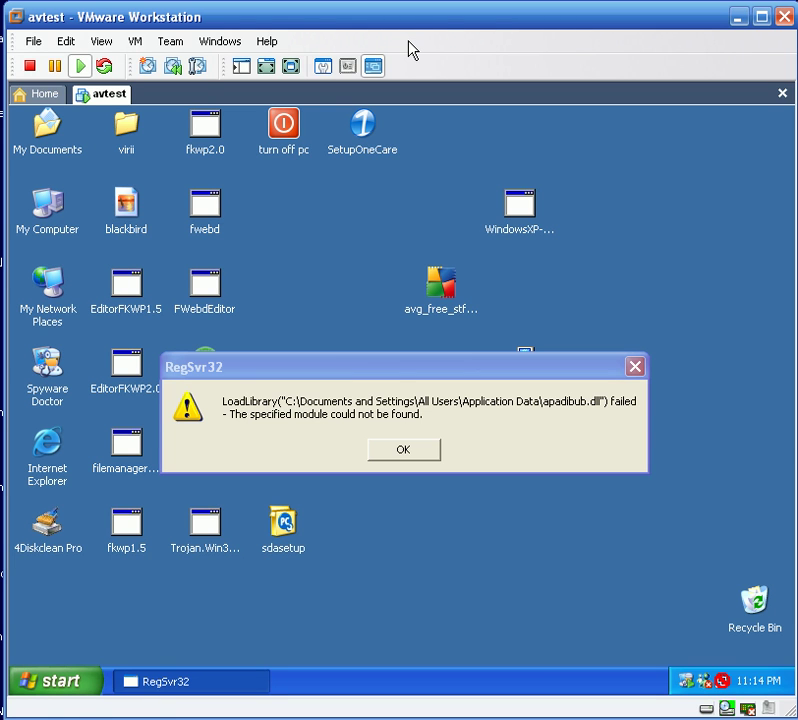
Dismiss the RegSvr32 error about apadibub.dll and connect to load the web page requested offline.
mouse_move(392, 369)
mouse_down()
mouse_move(352, 354)
mouse_move(404, 357)
mouse_up()
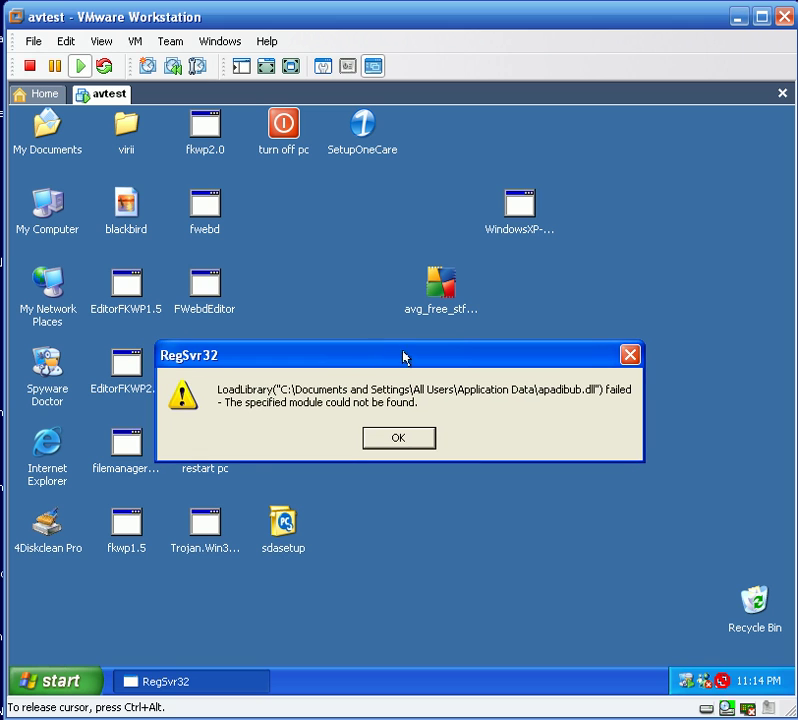
click(417, 446)
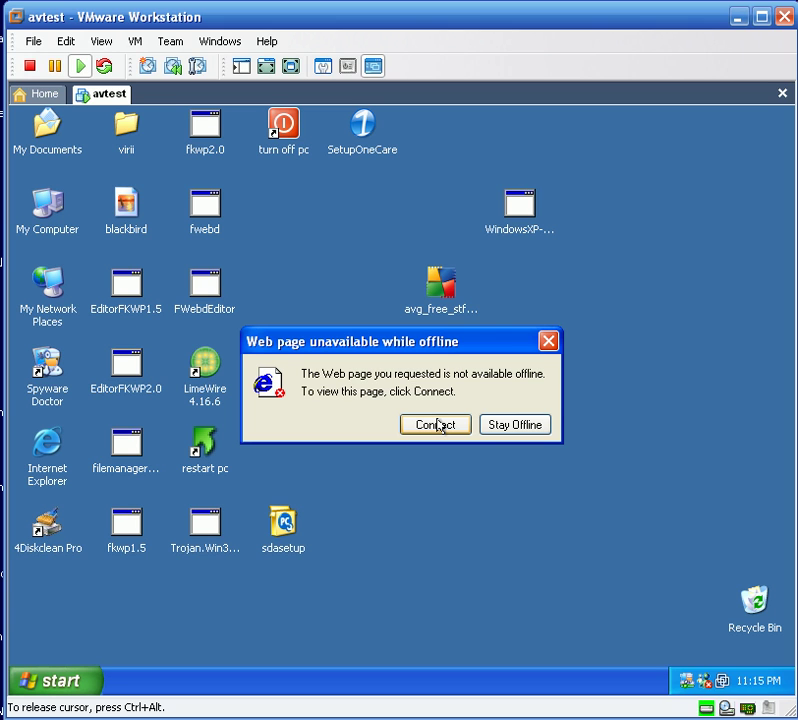
click(442, 425)
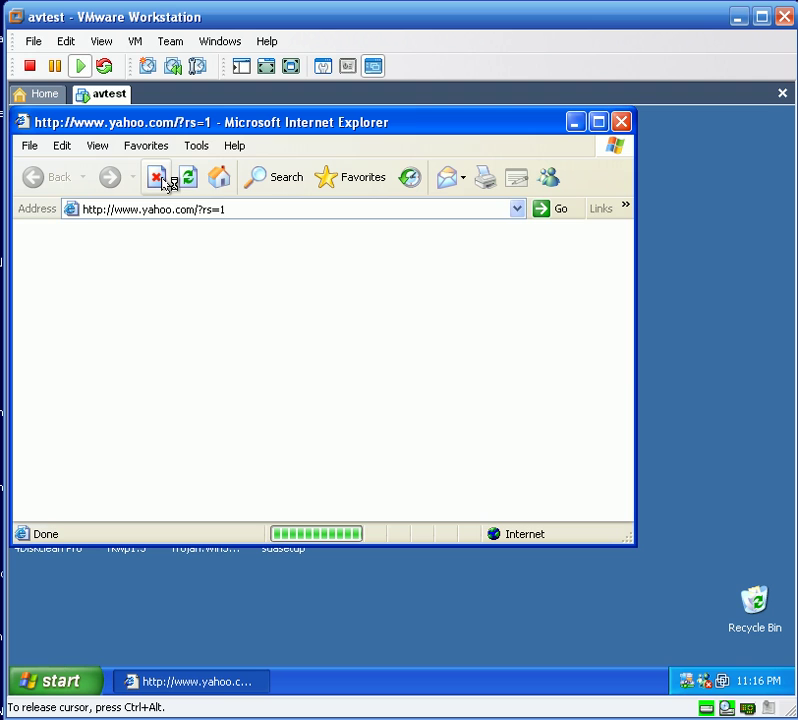
Block access to cpv6.context-tool.com in the Spyware Doctor alert and have it remember the answer.
click(199, 146)
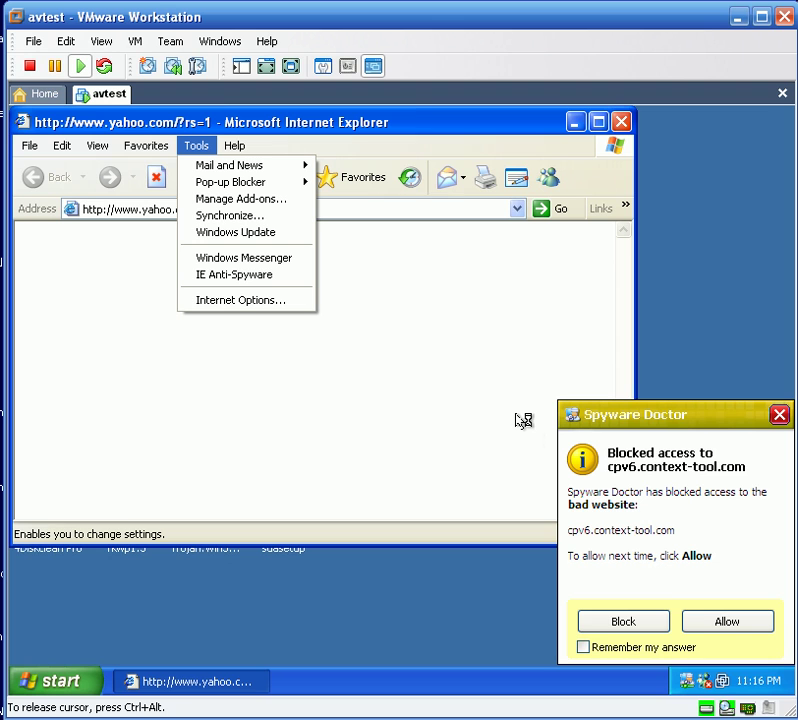
click(583, 648)
click(616, 624)
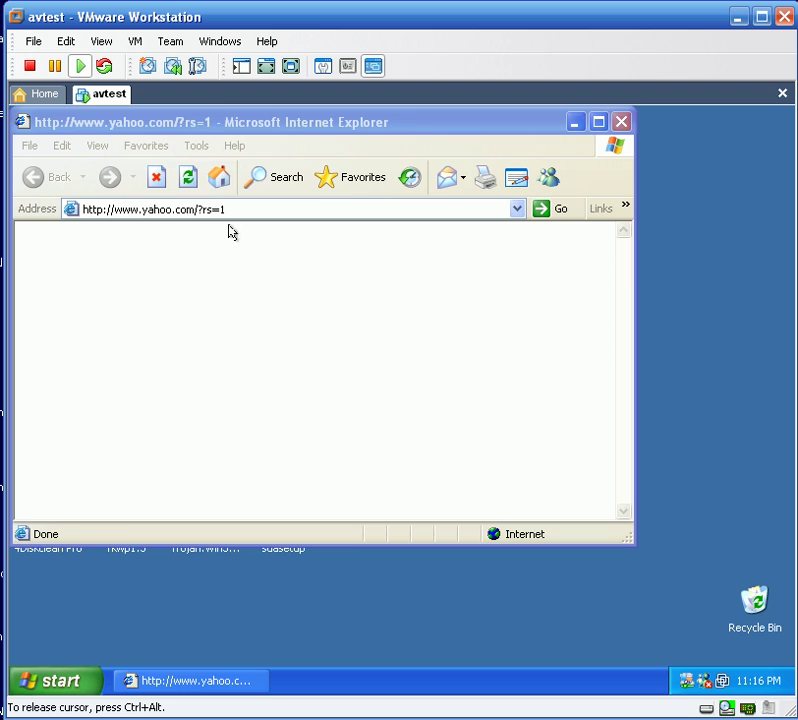
Restore the advanced settings in Internet Options to their defaults.
click(190, 147)
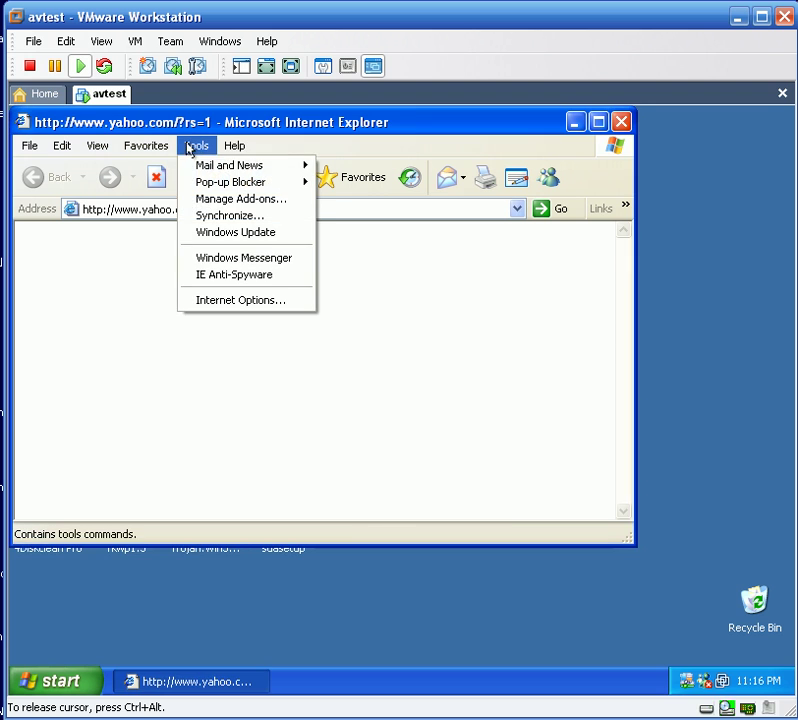
click(218, 302)
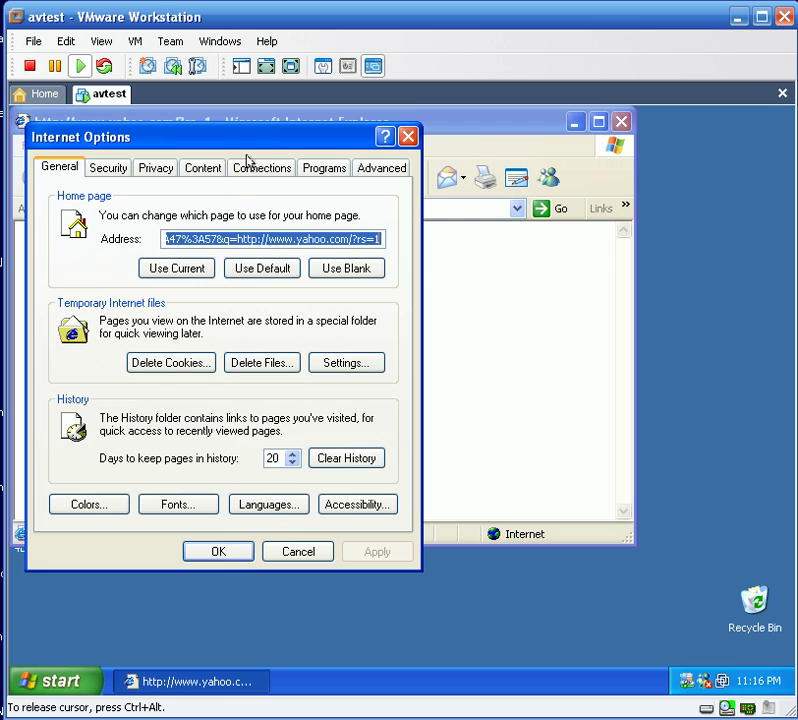
click(365, 168)
click(342, 508)
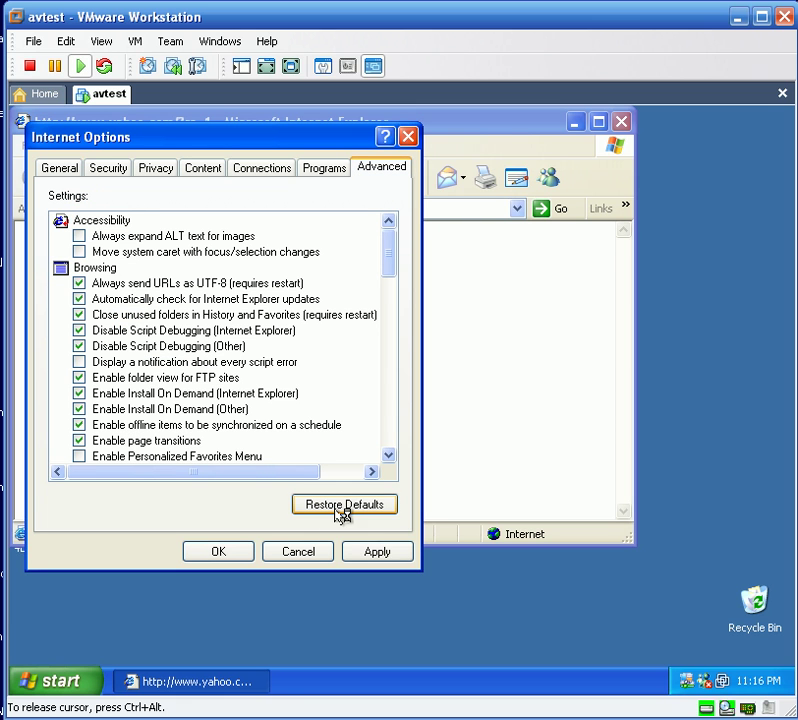
Reset the Web settings to the original Internet Explorer defaults, including the home page.
click(321, 170)
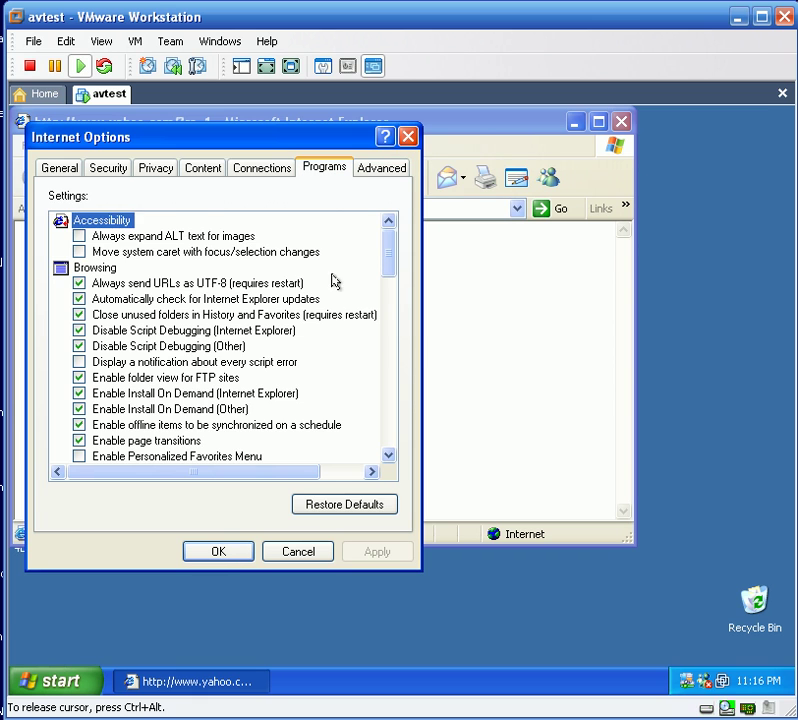
click(85, 431)
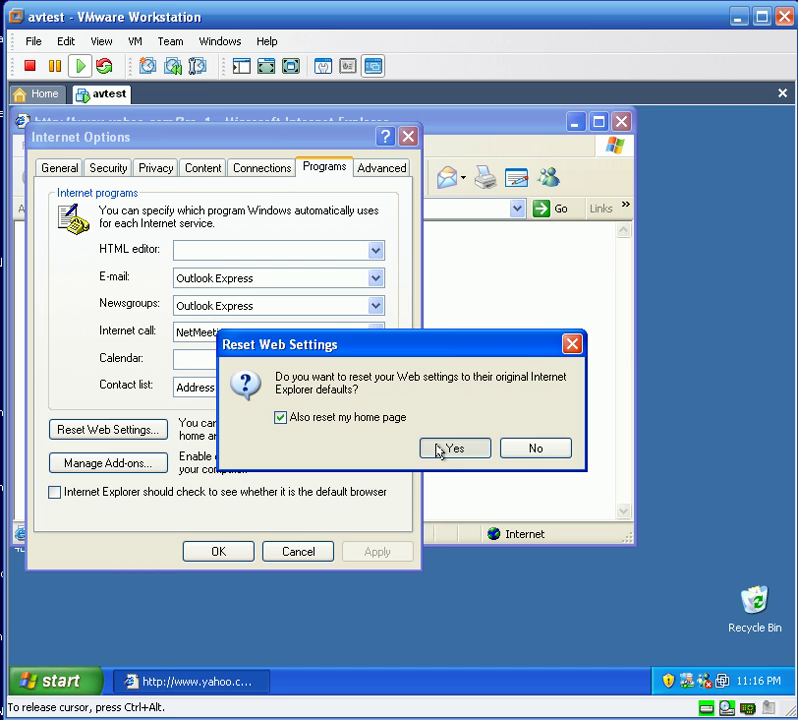
click(437, 451)
click(430, 450)
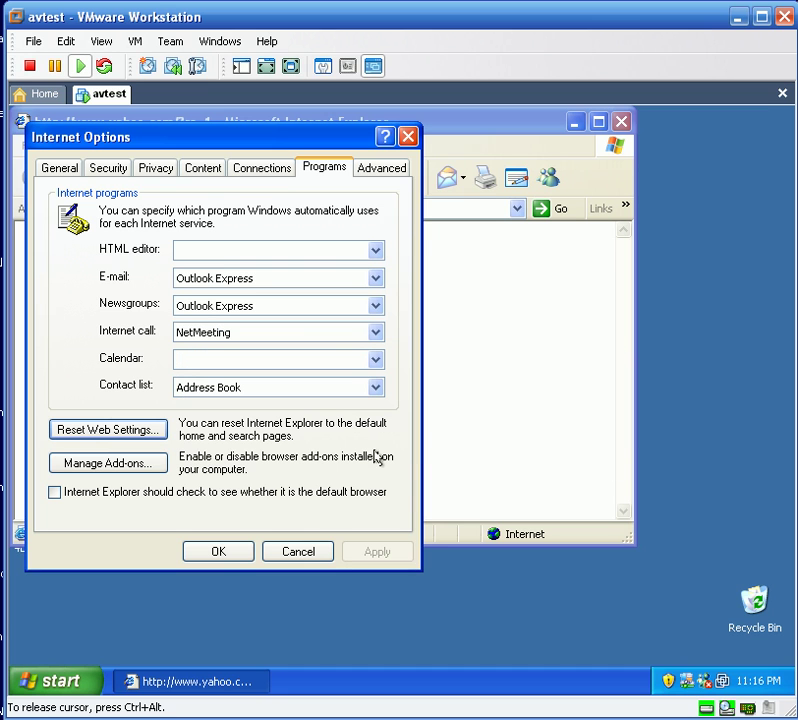
Show the add-ons currently loaded in Internet Explorer and disable the urqqrsr.dll browser helper object.
click(112, 462)
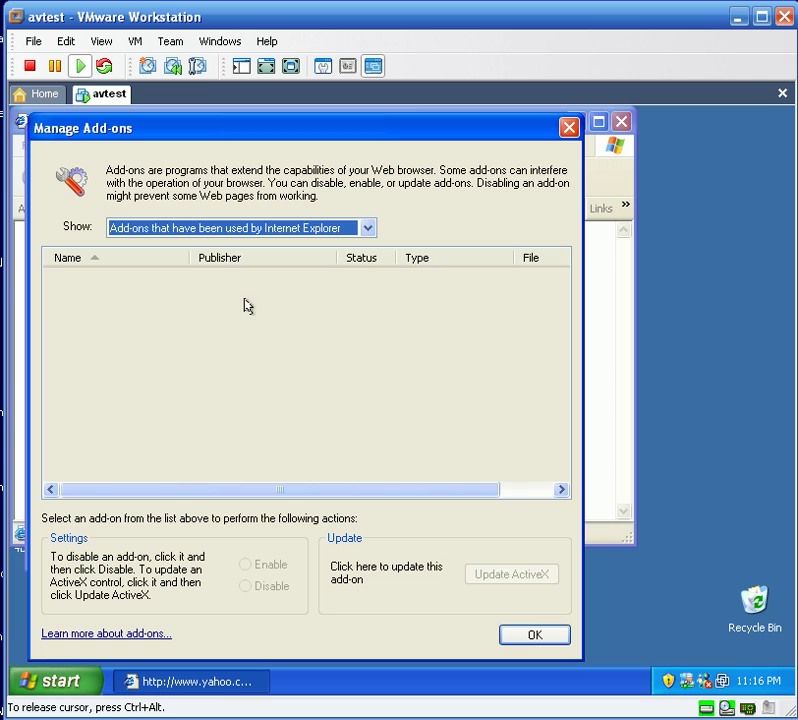
click(228, 230)
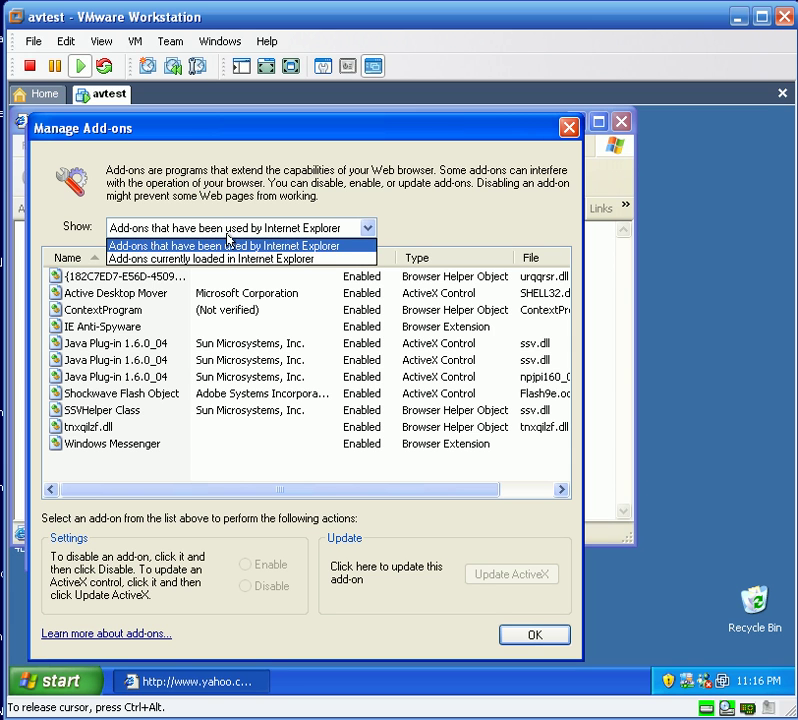
click(250, 259)
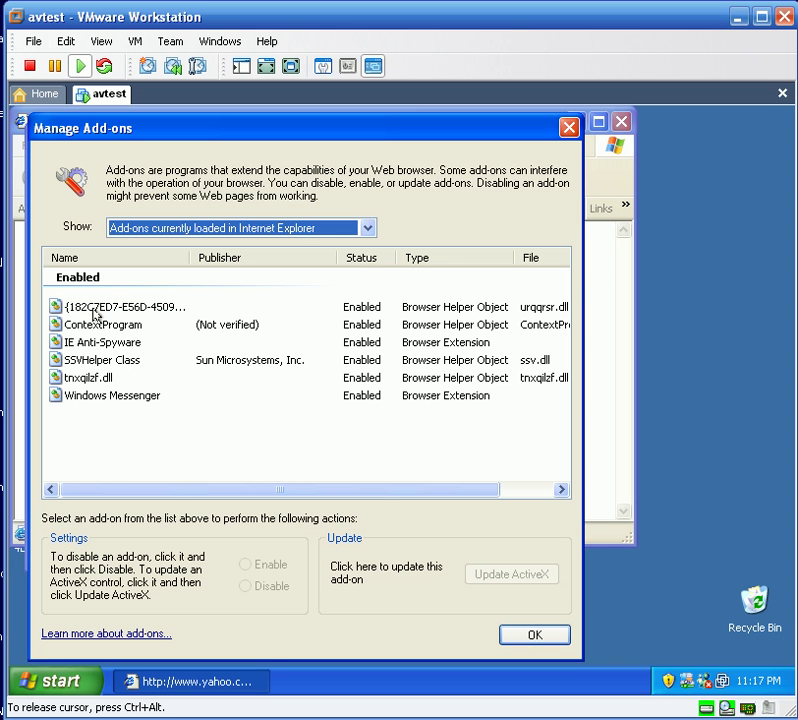
click(200, 383)
click(257, 588)
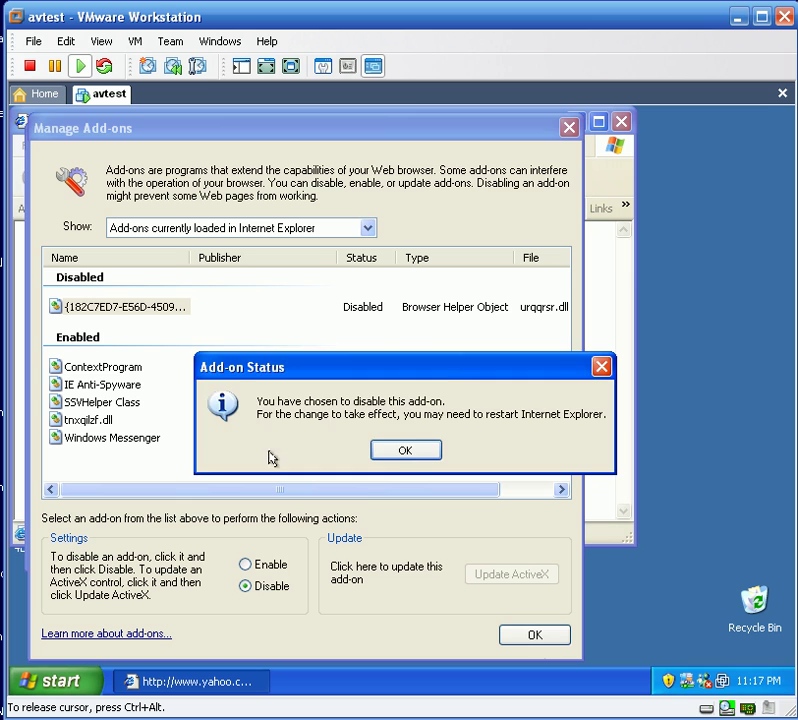
click(416, 454)
Disable the ContextProgram and IE Anti-Spyware add-ons.
click(130, 368)
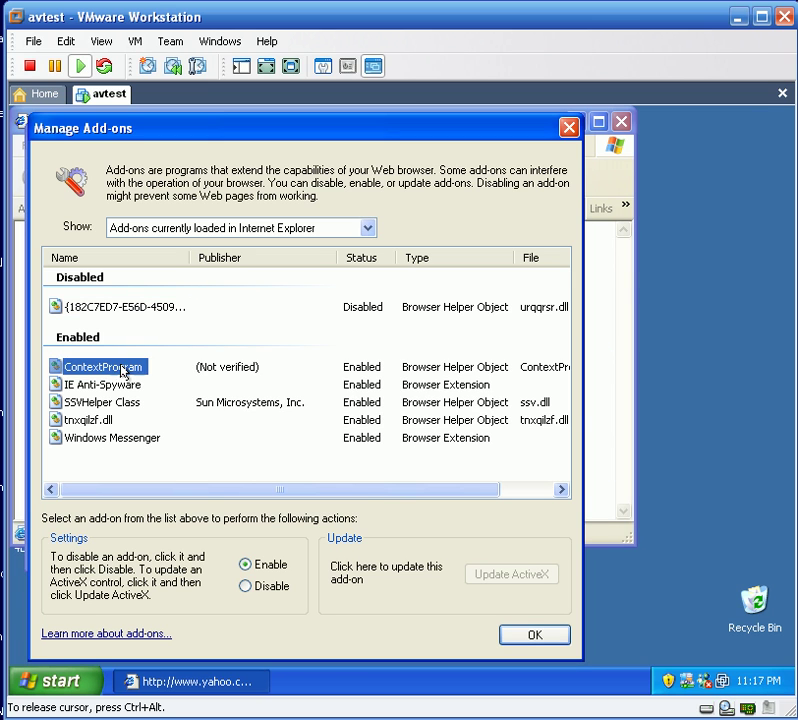
click(245, 585)
click(400, 450)
click(66, 386)
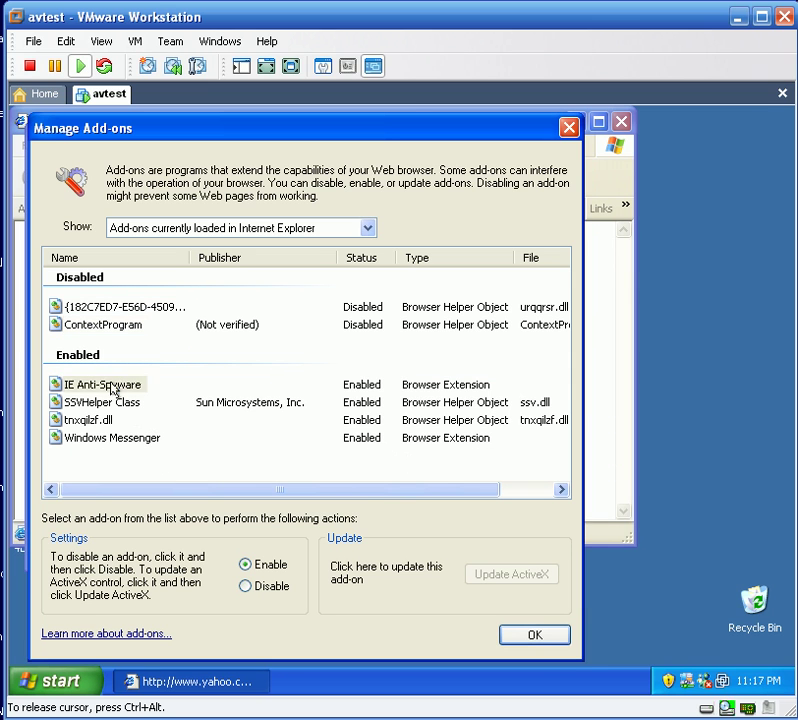
click(247, 586)
click(387, 452)
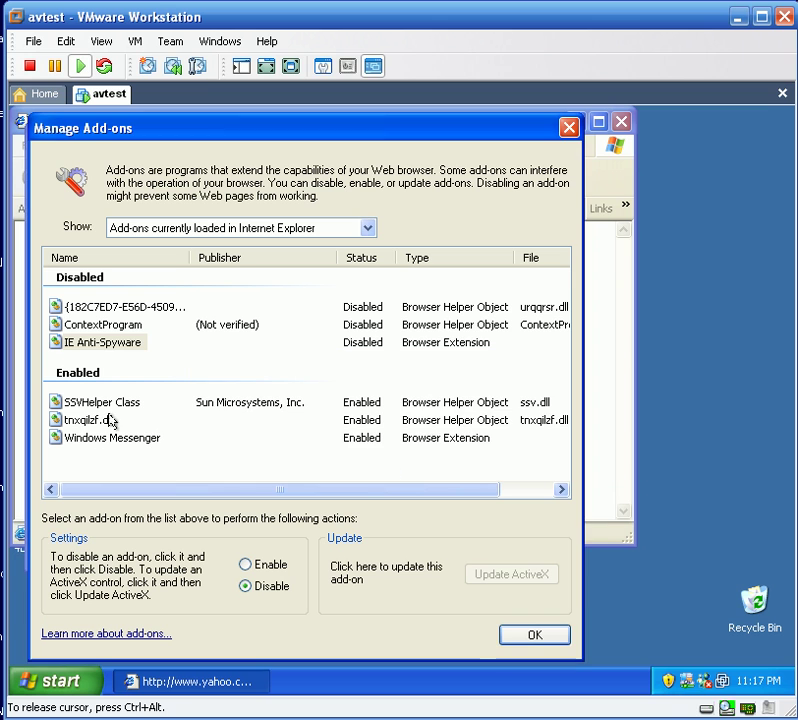
Disable the tnxqilzf.dll browser helper object.
click(110, 420)
click(260, 589)
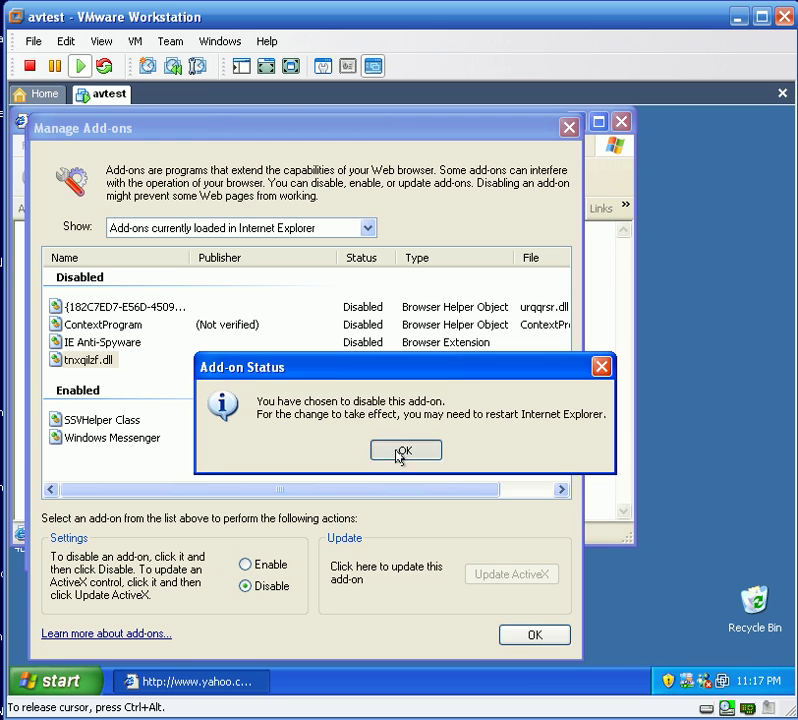
click(399, 455)
Accept the add-on and Internet Options changes and close the browser window.
click(530, 637)
click(241, 549)
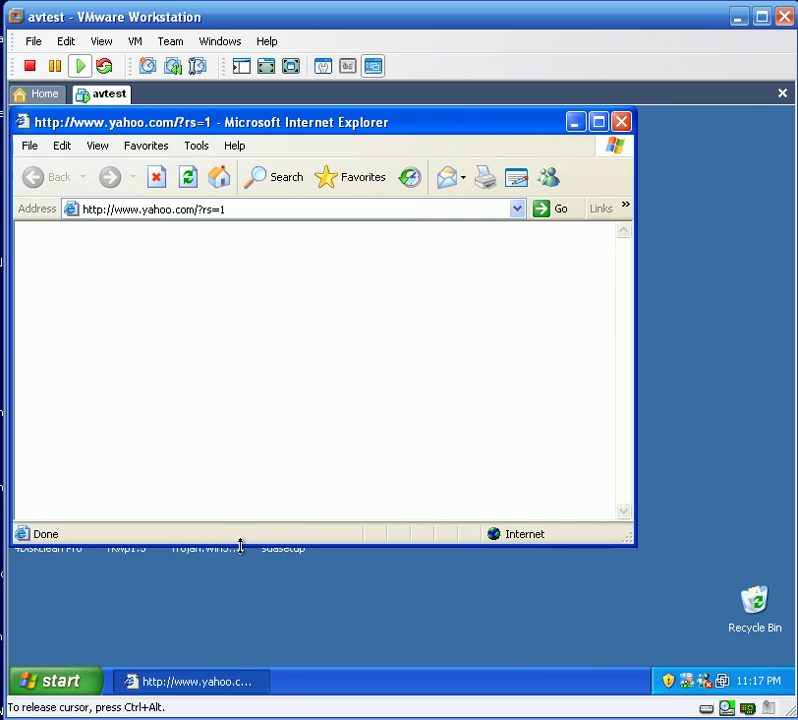
click(621, 122)
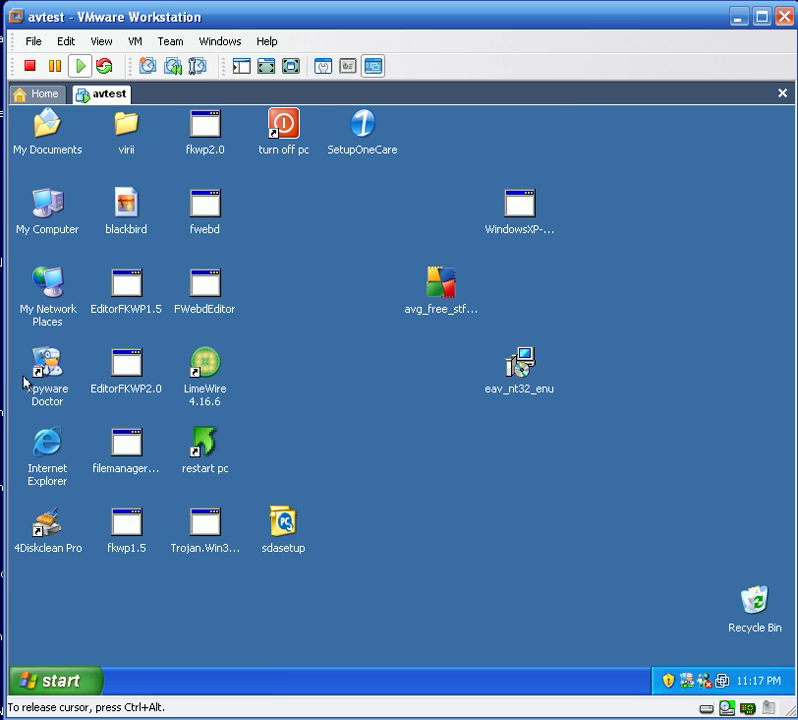
Reopen Internet Explorer in a maximized window and go to yahoo.com.
double_click(64, 463)
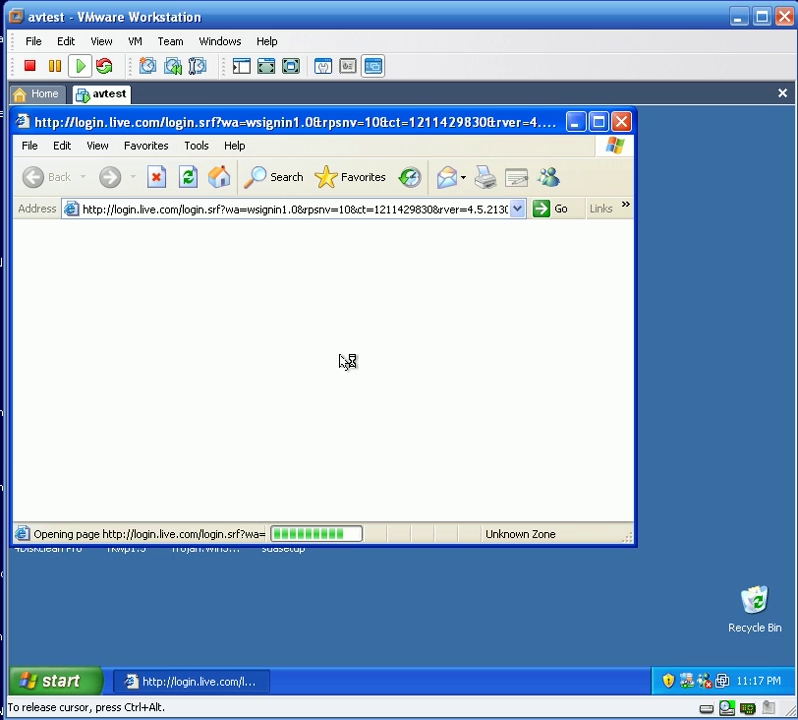
double_click(248, 122)
click(235, 204)
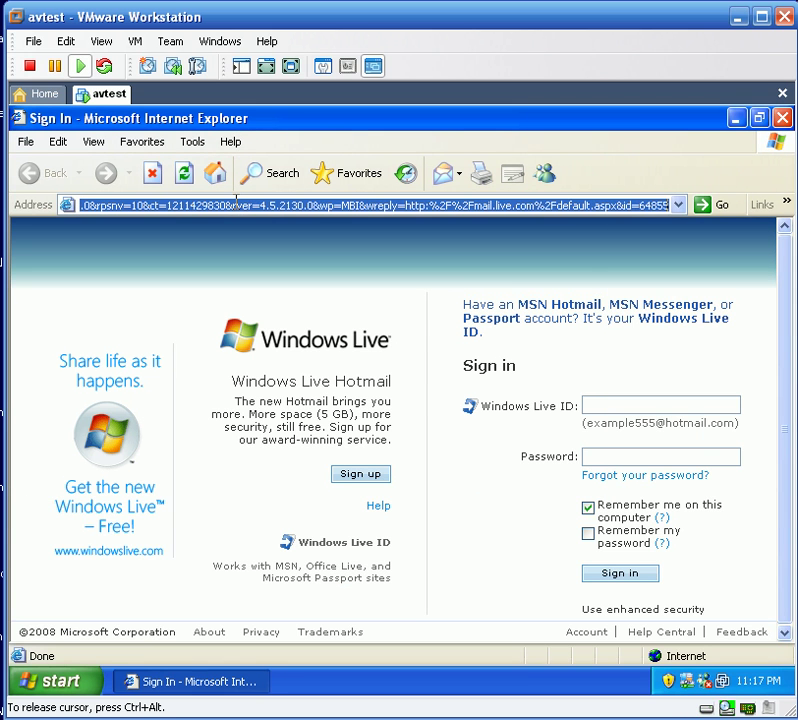
text(yah)
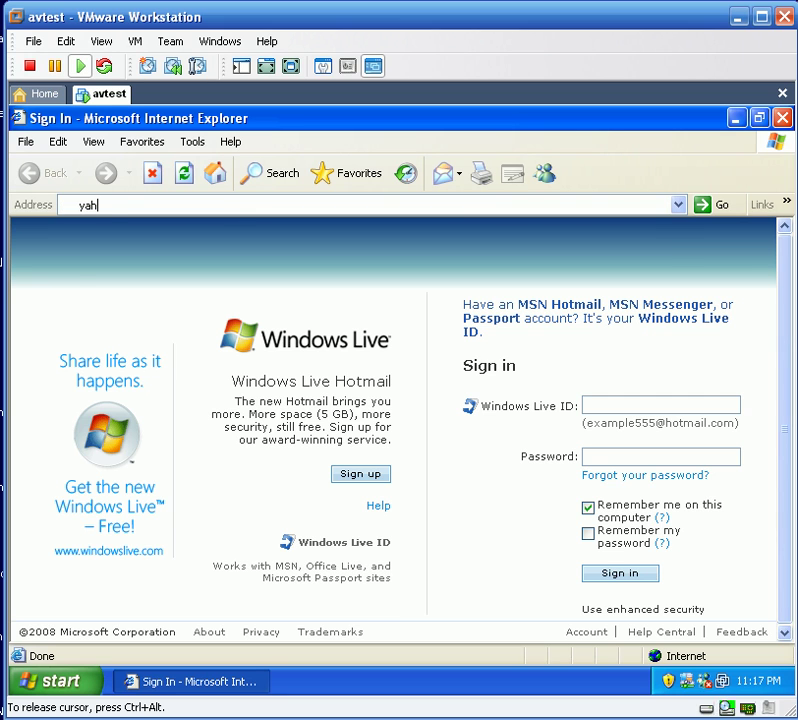
text(oo.com)
key(Return)
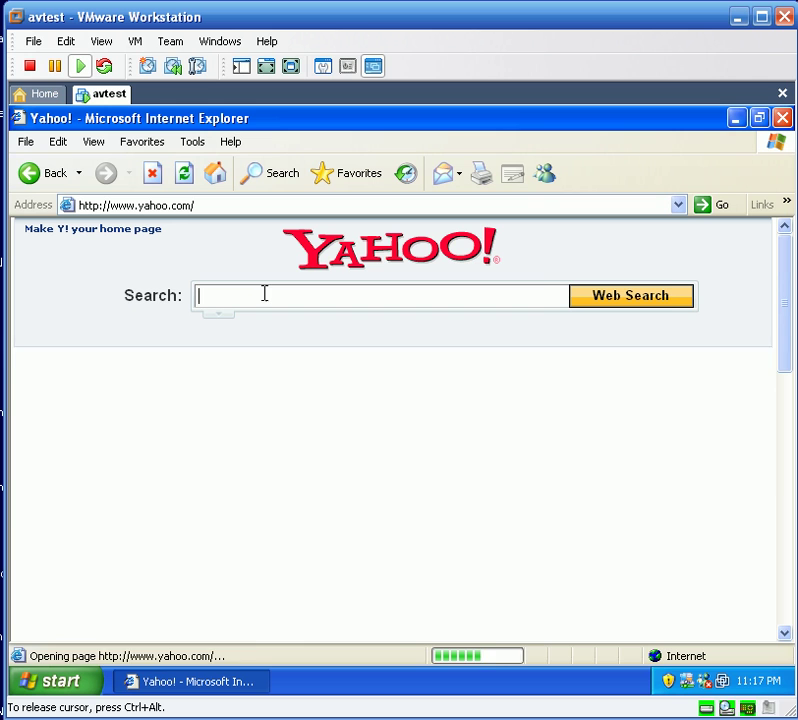
Look up the bleepingcomputer.com guide on using ComboFix through a Yahoo search for combofix, and close the browser.
text(combo)
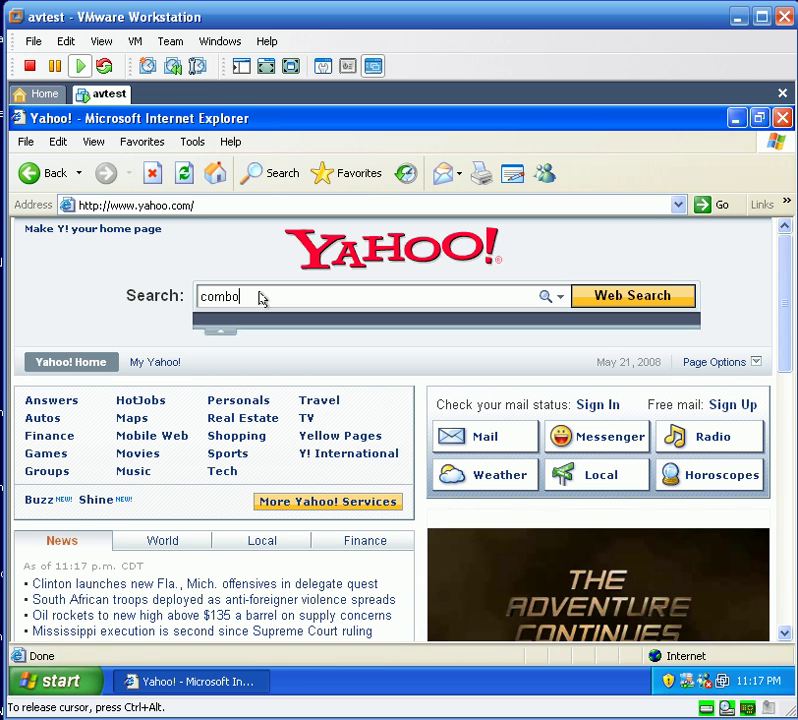
text(fix)
key(Return)
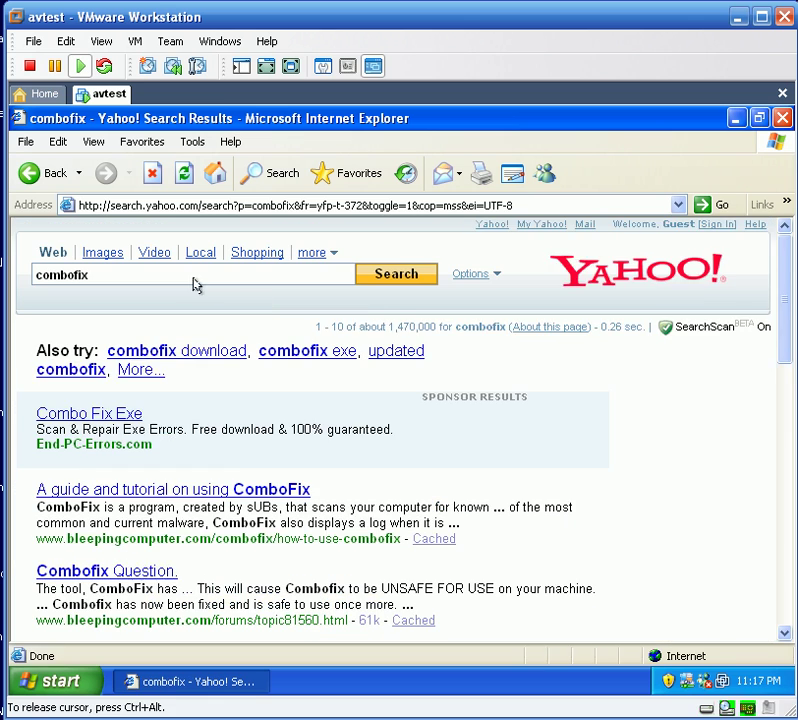
click(127, 480)
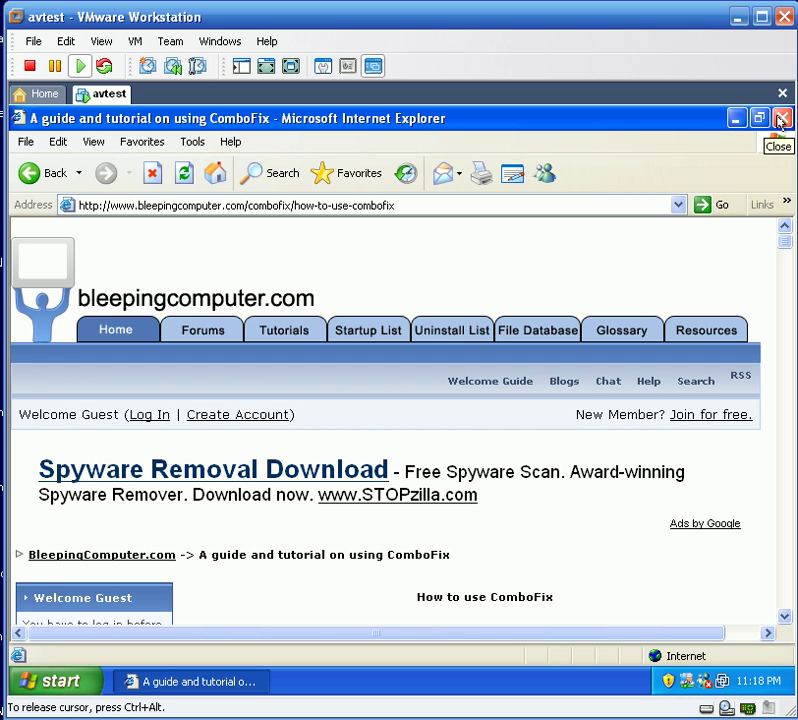
click(780, 121)
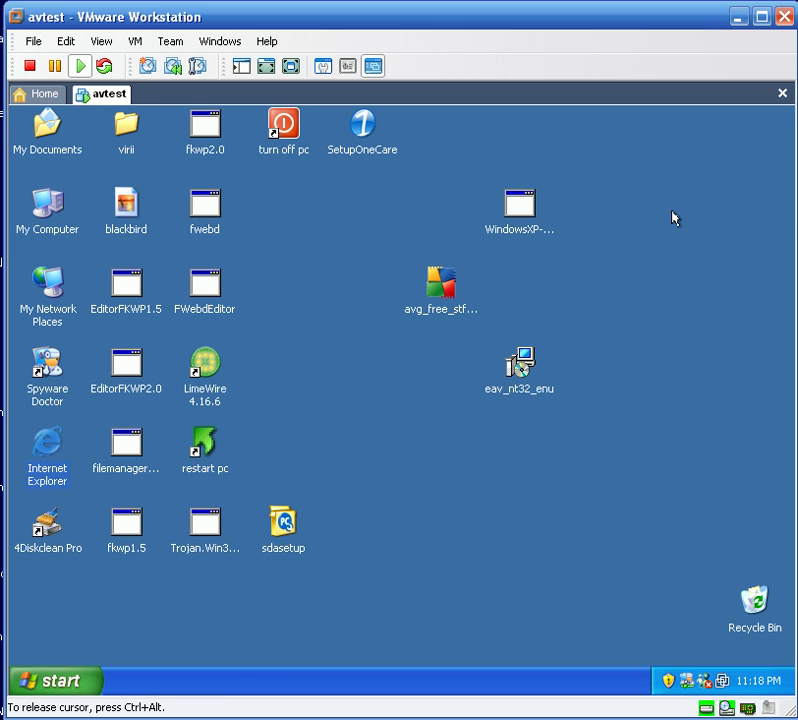